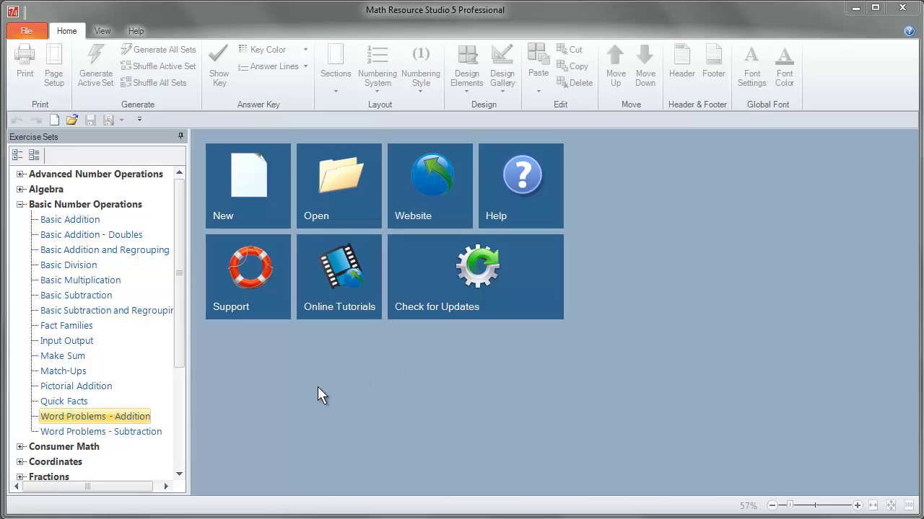
Step: Create a Word Problems - Addition worksheet with all numbers as words, then discard it unsaved
{"action": "double_click", "coordinate": [110, 418]}
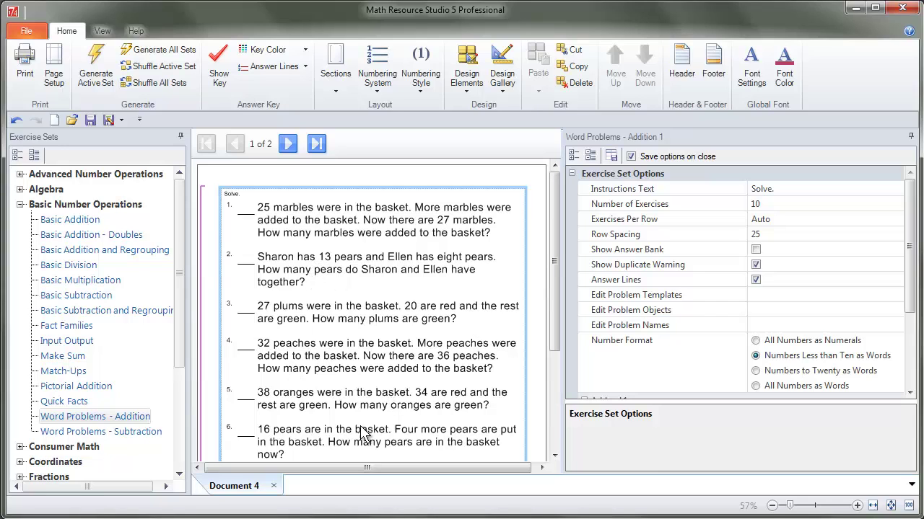
{"action": "left_click", "coordinate": [96, 69]}
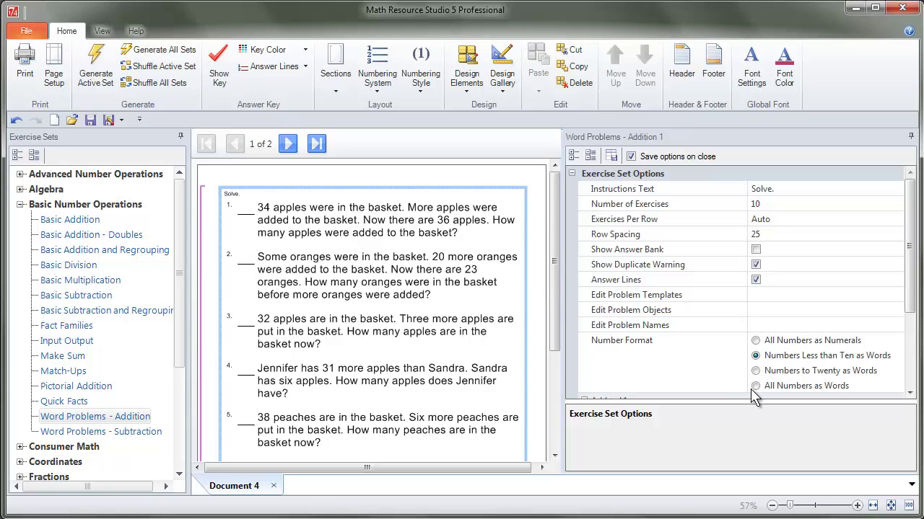
{"action": "left_click_drag", "start_coordinate": [747, 401], "coordinate": [747, 434]}
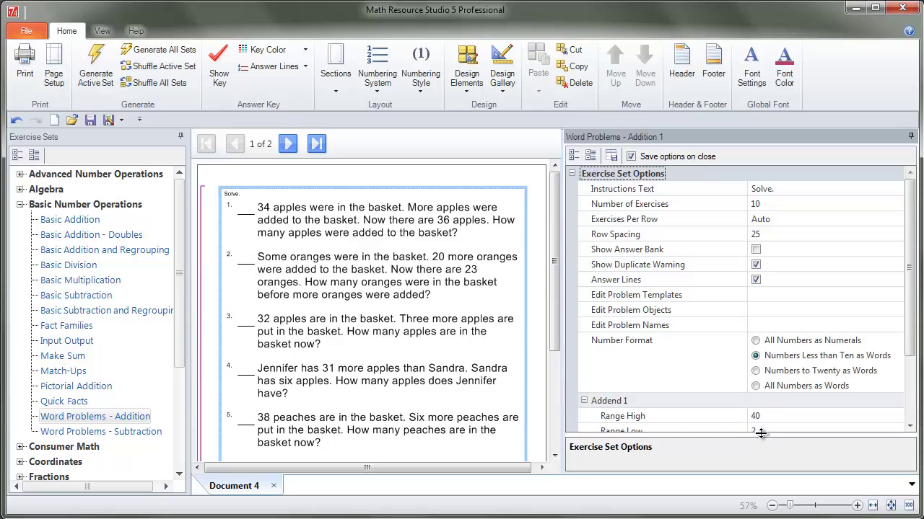
{"action": "left_click", "coordinate": [756, 386]}
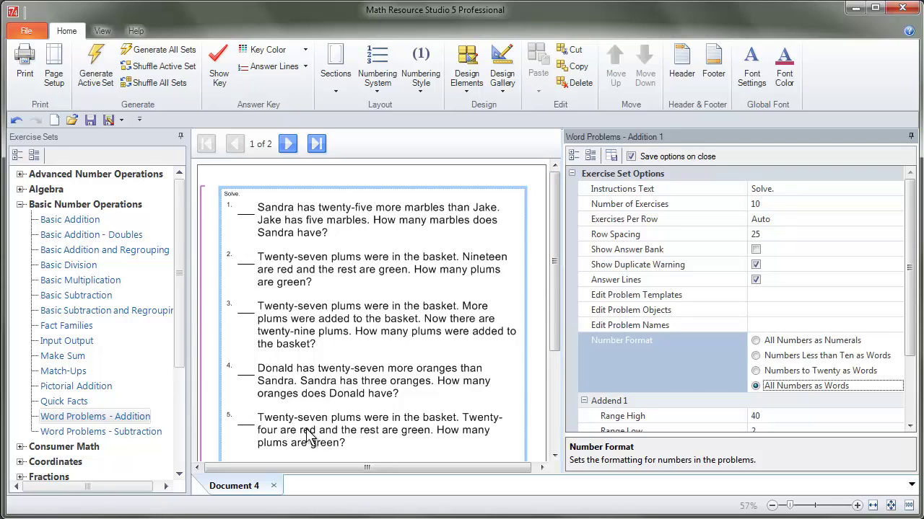
{"action": "left_click", "coordinate": [275, 487]}
{"action": "left_click", "coordinate": [485, 335]}
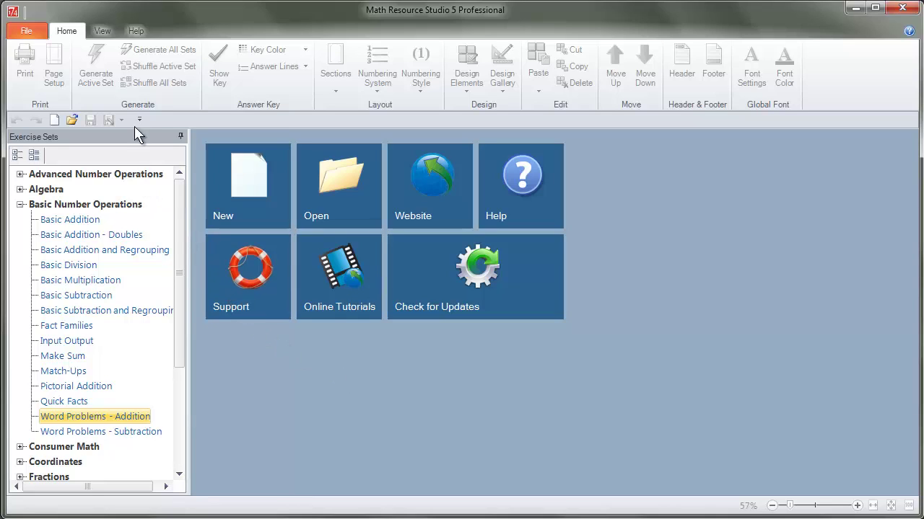
Step: Show the Number Words settings in Program Options, currently English
{"action": "left_click", "coordinate": [101, 32]}
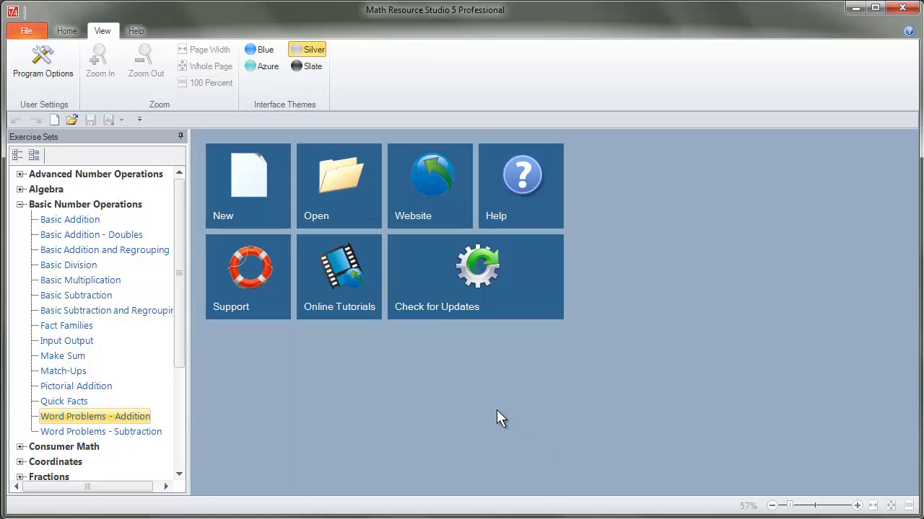
{"action": "left_click", "coordinate": [48, 62]}
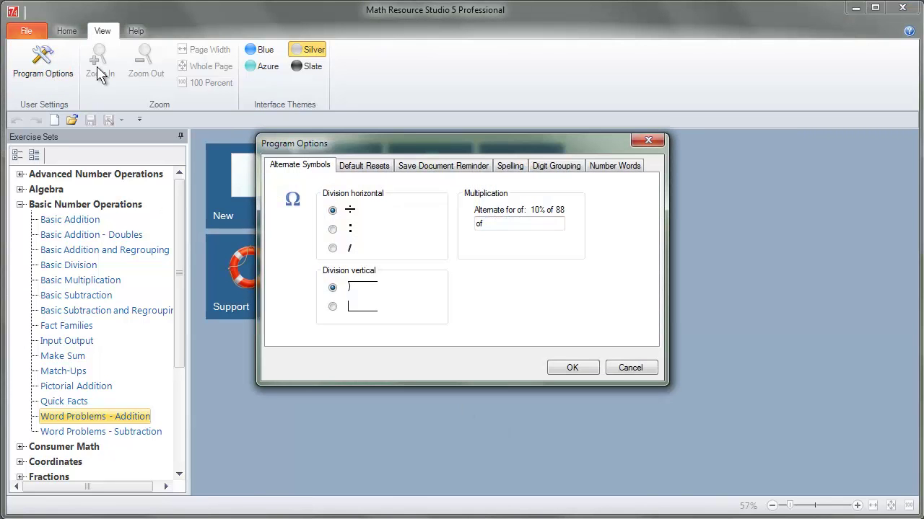
{"action": "left_click_drag", "start_coordinate": [352, 142], "coordinate": [336, 93]}
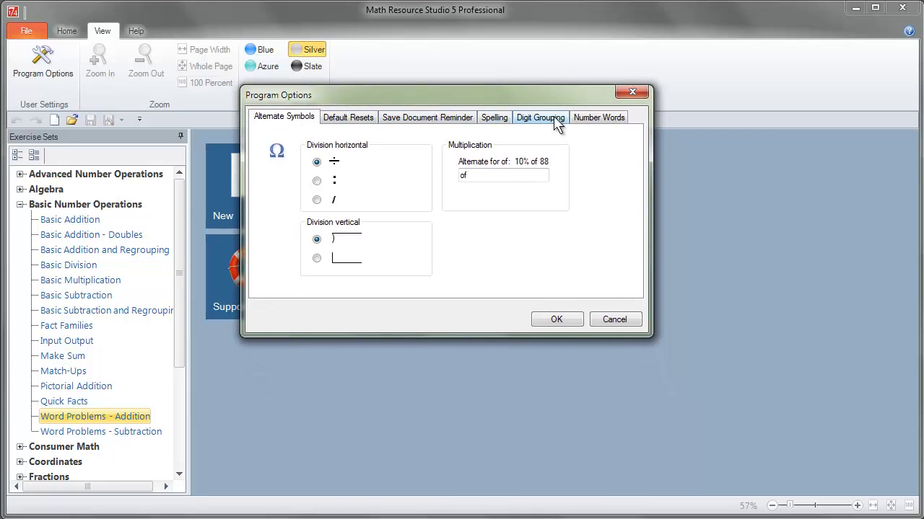
{"action": "left_click", "coordinate": [608, 123]}
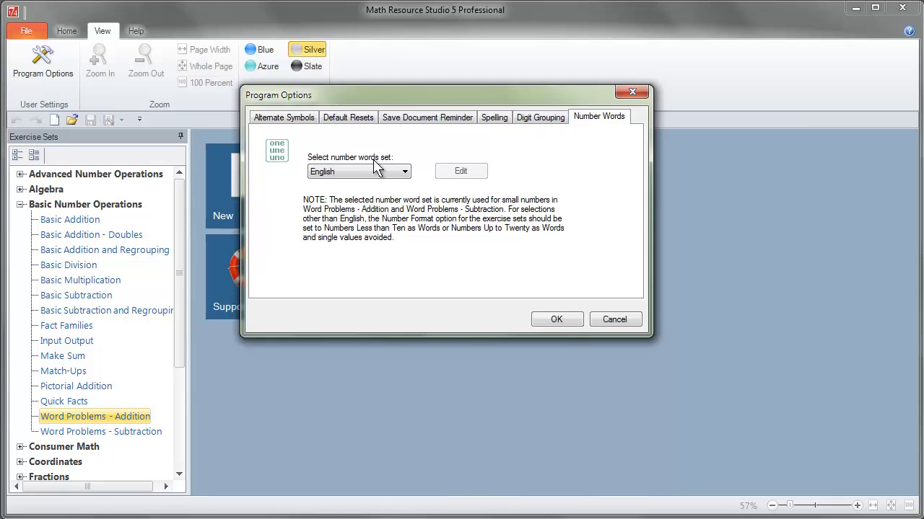
Step: Preview the French and Spanish sets, then select Alternate 3 and open its empty word list
{"action": "left_click", "coordinate": [339, 173]}
{"action": "left_click", "coordinate": [406, 174]}
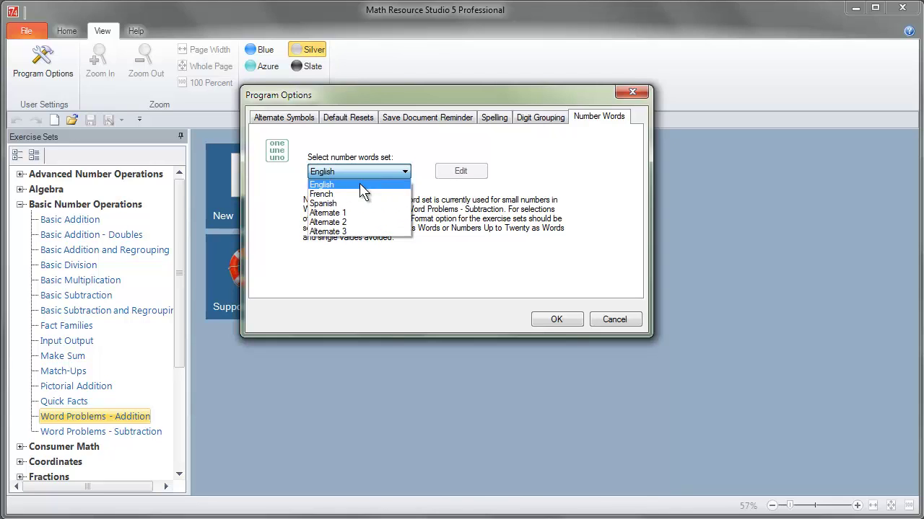
{"action": "left_click", "coordinate": [334, 195]}
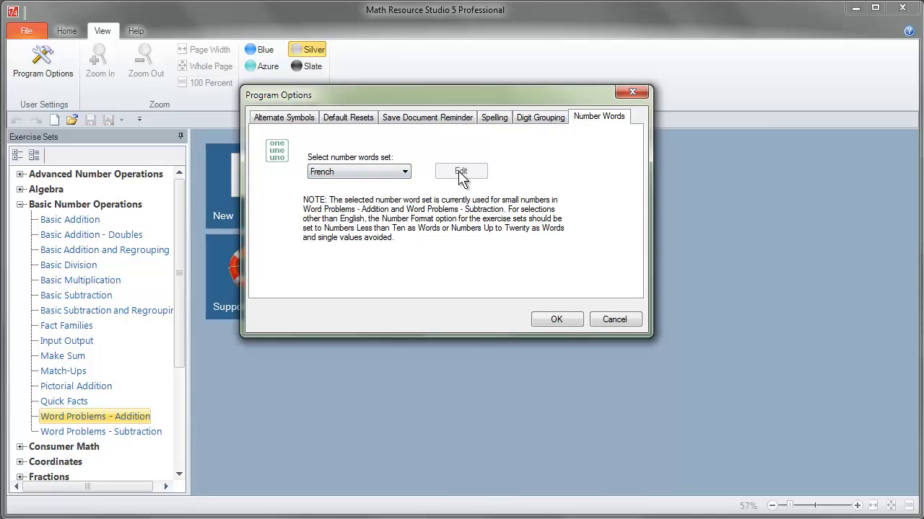
{"action": "left_click", "coordinate": [404, 171]}
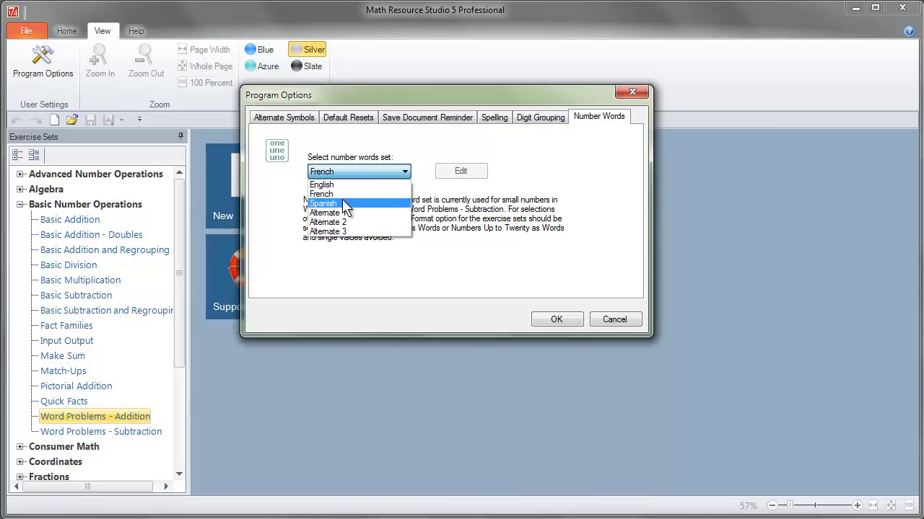
{"action": "left_click", "coordinate": [342, 204]}
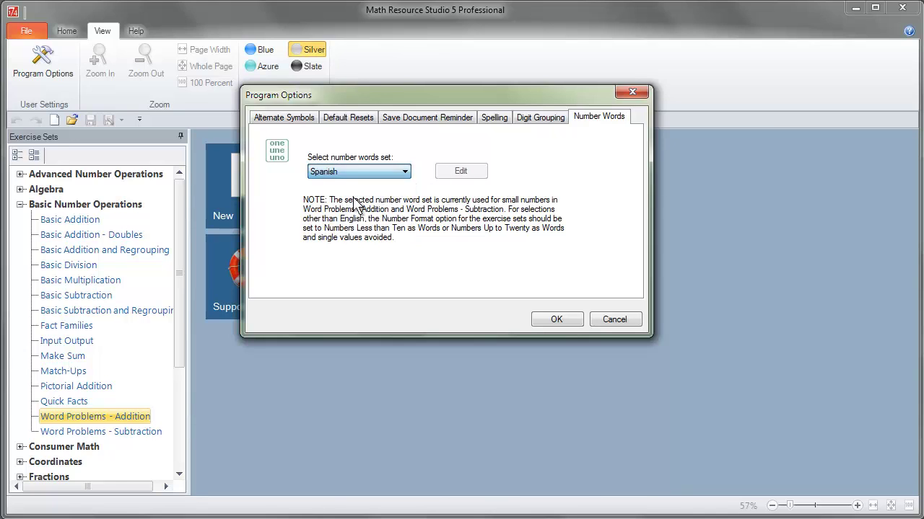
{"action": "left_click", "coordinate": [405, 173]}
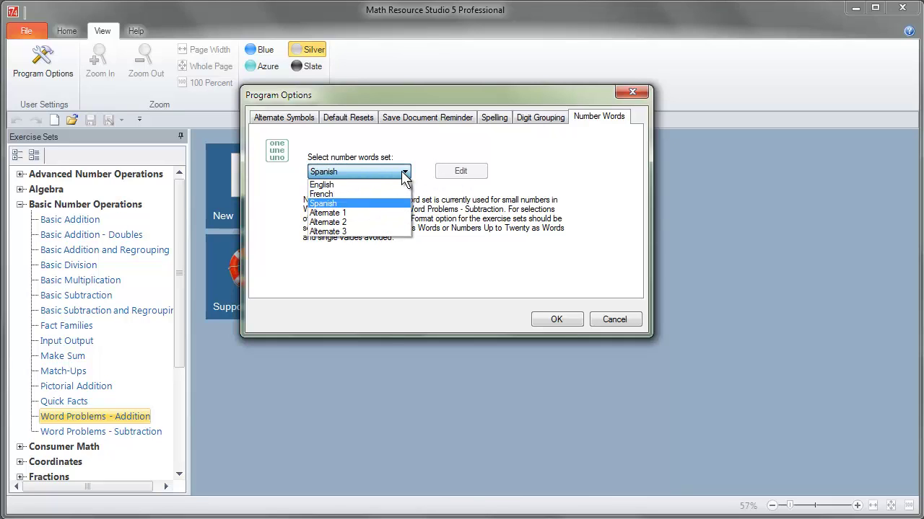
{"action": "left_click", "coordinate": [347, 230]}
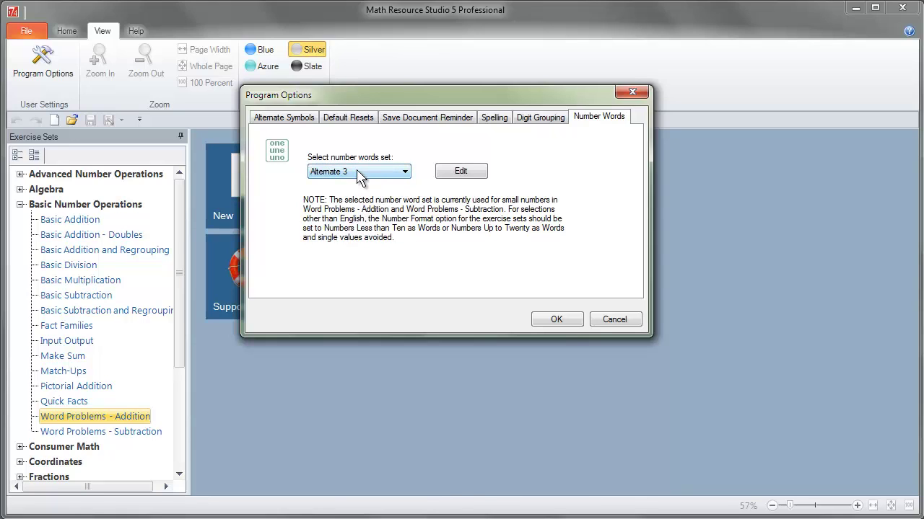
{"action": "left_click", "coordinate": [476, 174]}
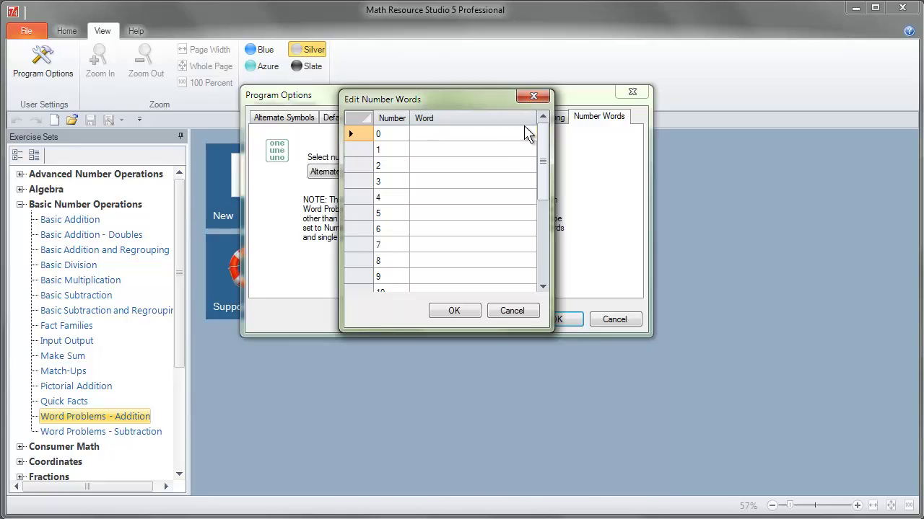
{"action": "left_click_drag", "start_coordinate": [542, 151], "coordinate": [544, 243]}
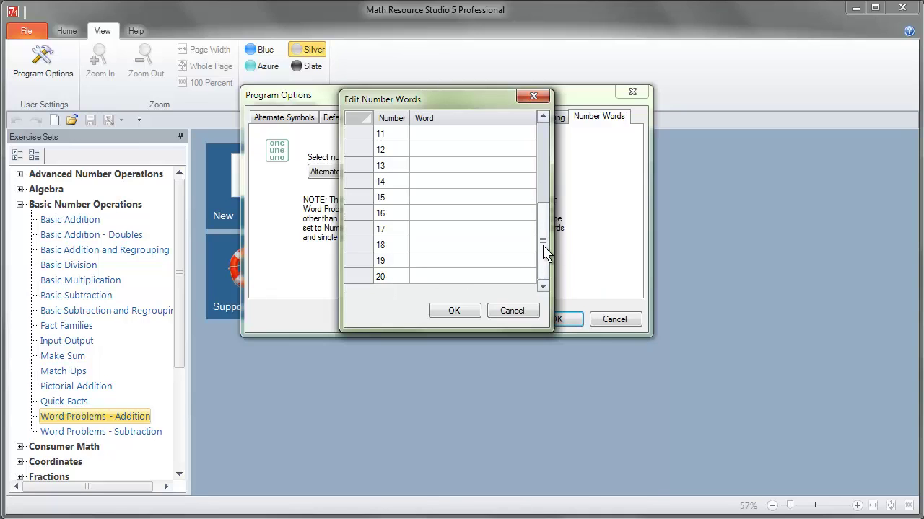
{"action": "left_click_drag", "start_coordinate": [542, 245], "coordinate": [539, 153]}
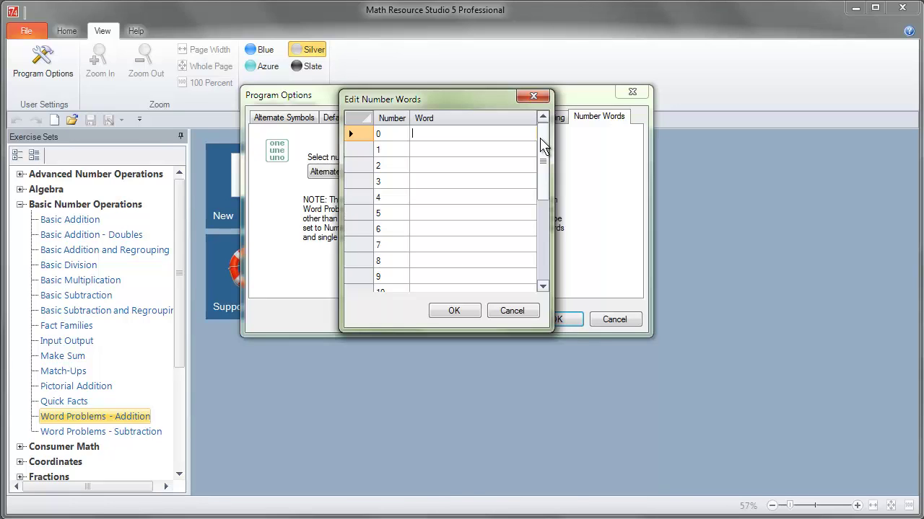
{"action": "left_click_drag", "start_coordinate": [542, 144], "coordinate": [535, 267]}
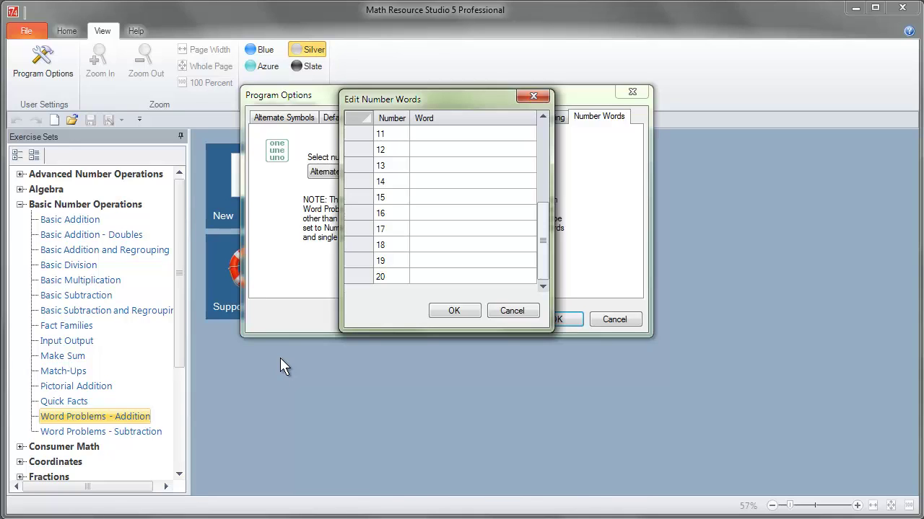
Step: Accept the Alternate 3 list, then select Alternate 2 and review its B-zero to B-twenty words
{"action": "left_click", "coordinate": [454, 317]}
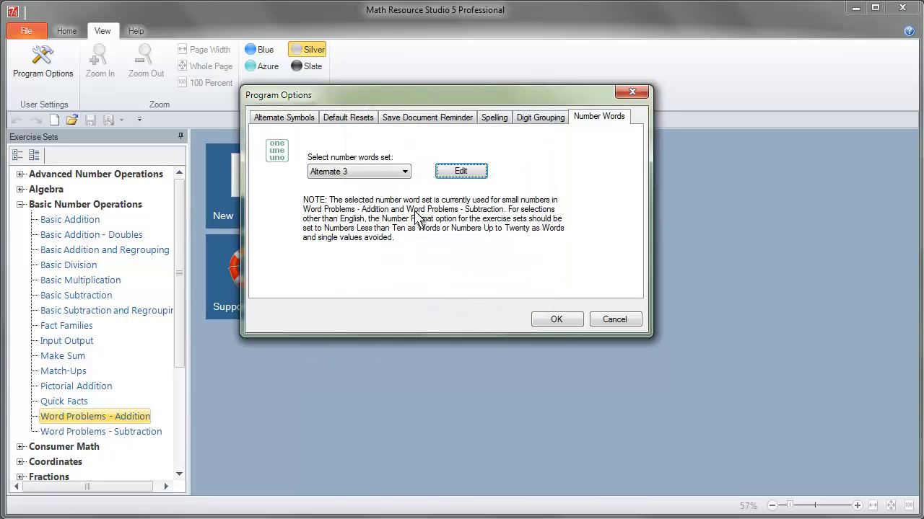
{"action": "left_click", "coordinate": [408, 177]}
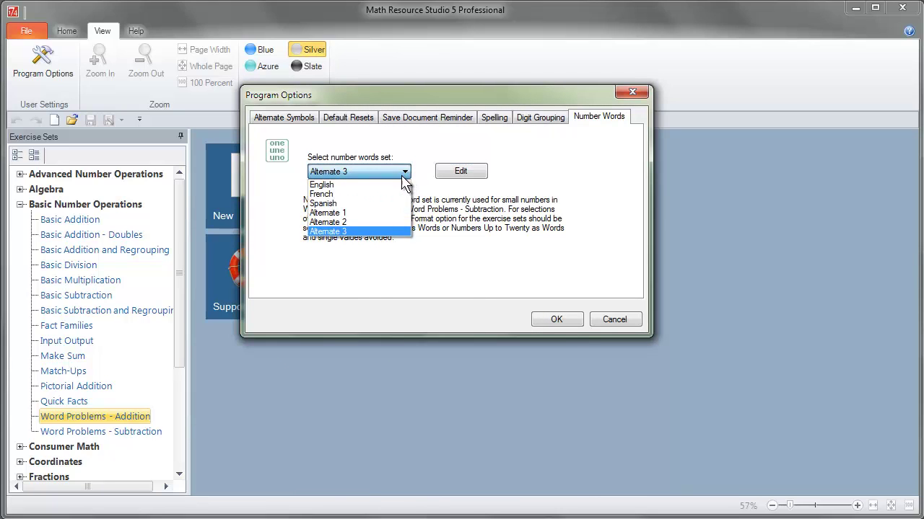
{"action": "left_click", "coordinate": [371, 222]}
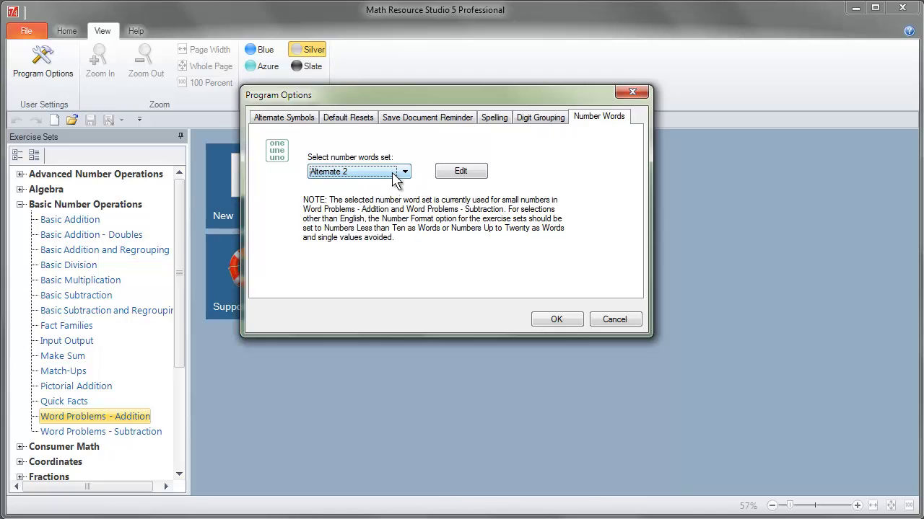
{"action": "left_click", "coordinate": [459, 173]}
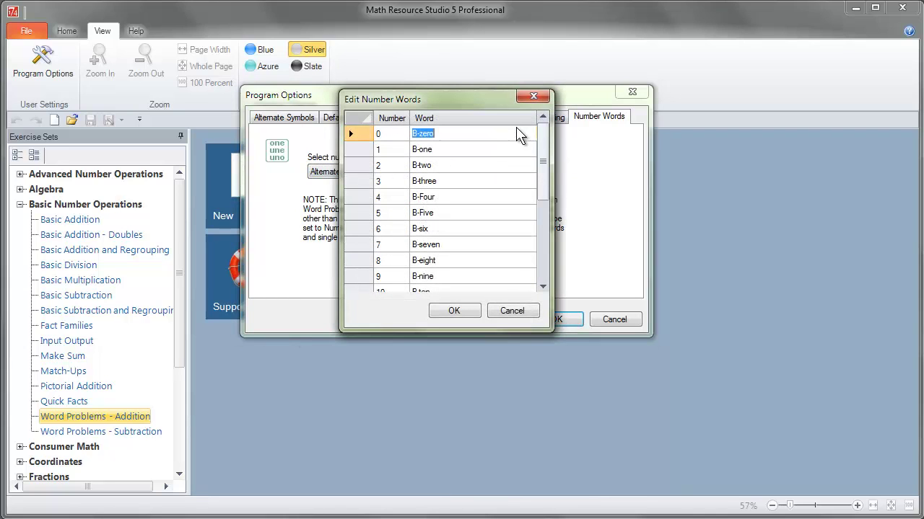
{"action": "left_click_drag", "start_coordinate": [463, 96], "coordinate": [520, 92]}
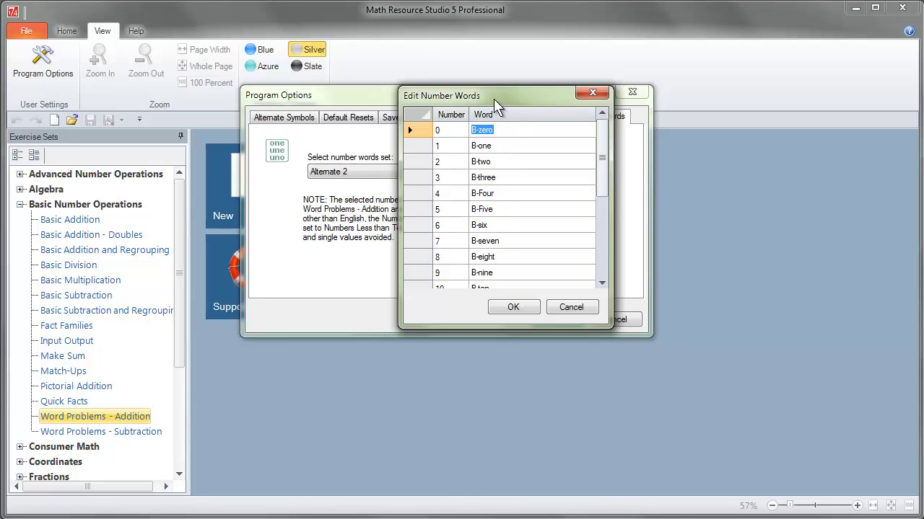
{"action": "left_click_drag", "start_coordinate": [603, 148], "coordinate": [602, 269]}
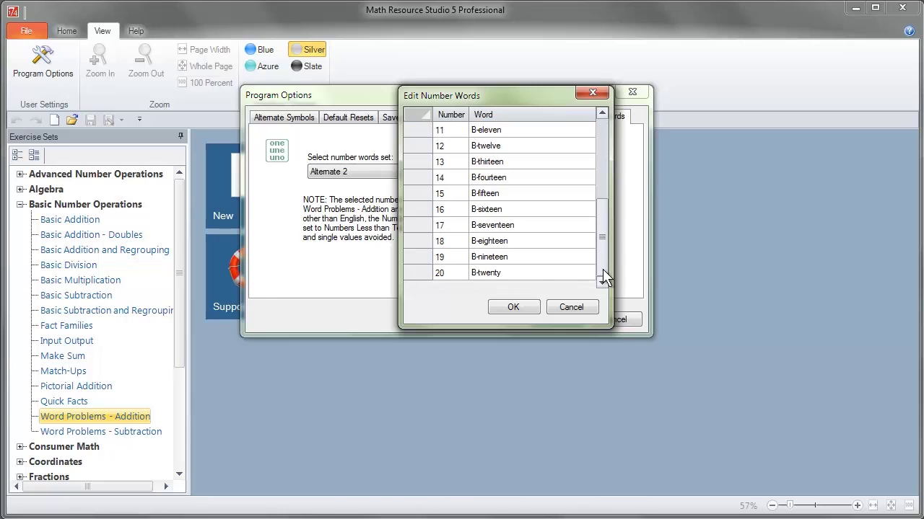
{"action": "left_click", "coordinate": [516, 308]}
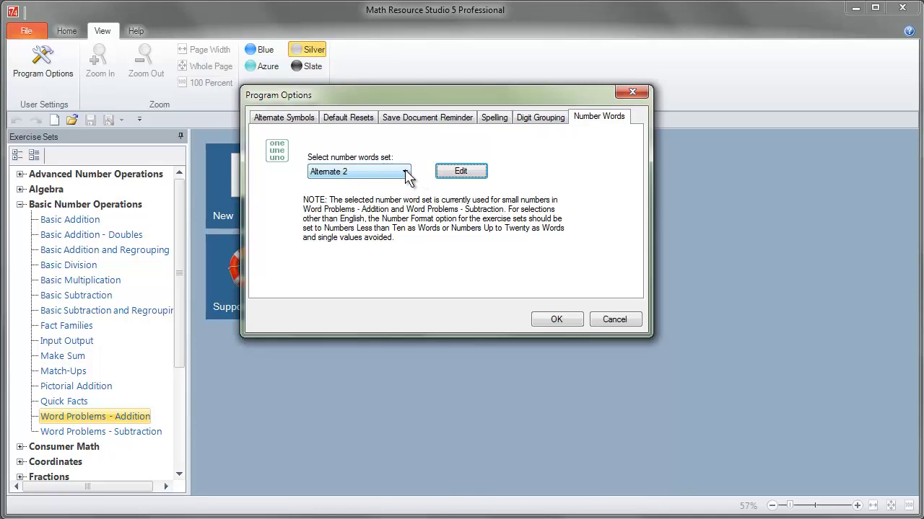
Step: Review the Alternate 2 word list, B-zero through B-twenty, again and accept it
{"action": "left_click", "coordinate": [461, 174]}
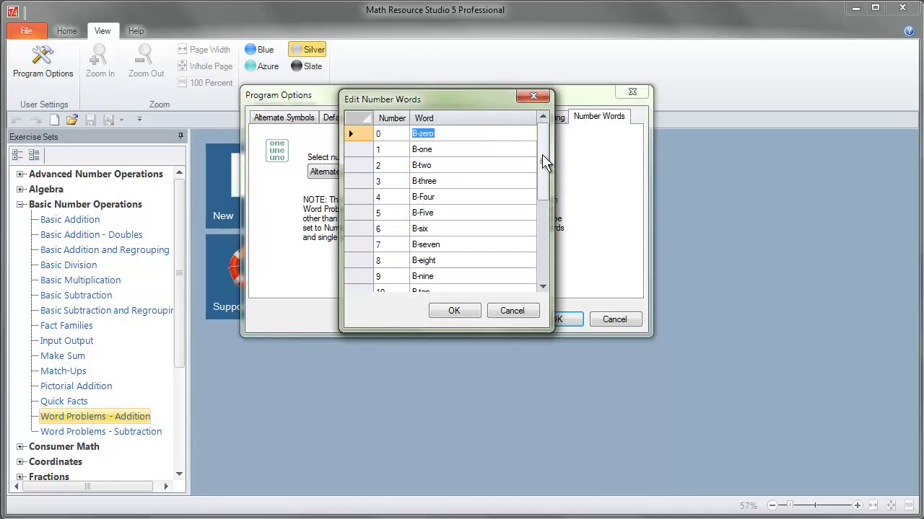
{"action": "left_click_drag", "start_coordinate": [545, 167], "coordinate": [546, 235]}
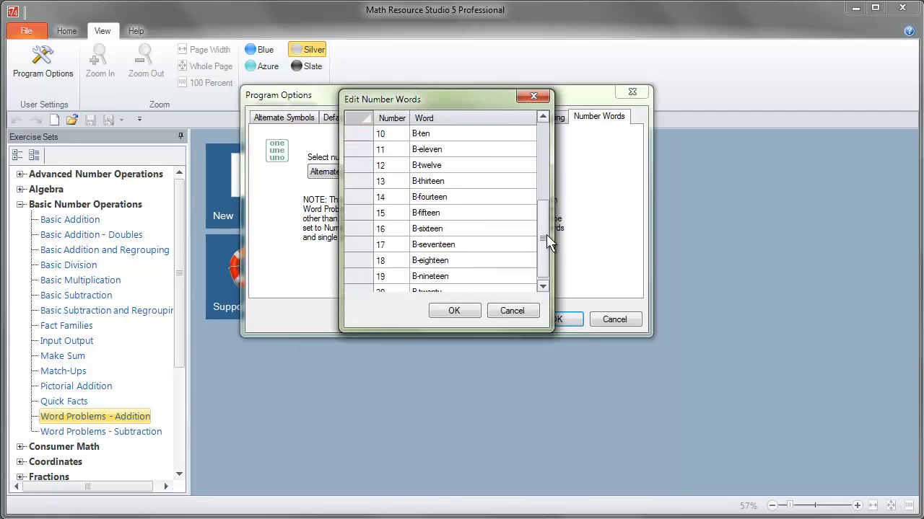
{"action": "left_click", "coordinate": [454, 311]}
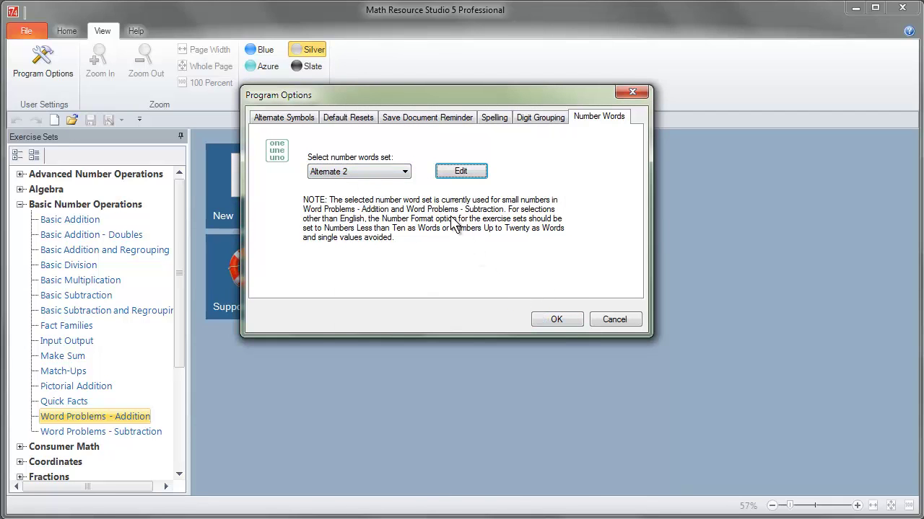
Step: Apply Alternate 2 and create a Word Problems - Addition worksheet with numbers under ten as words
{"action": "left_click", "coordinate": [564, 319]}
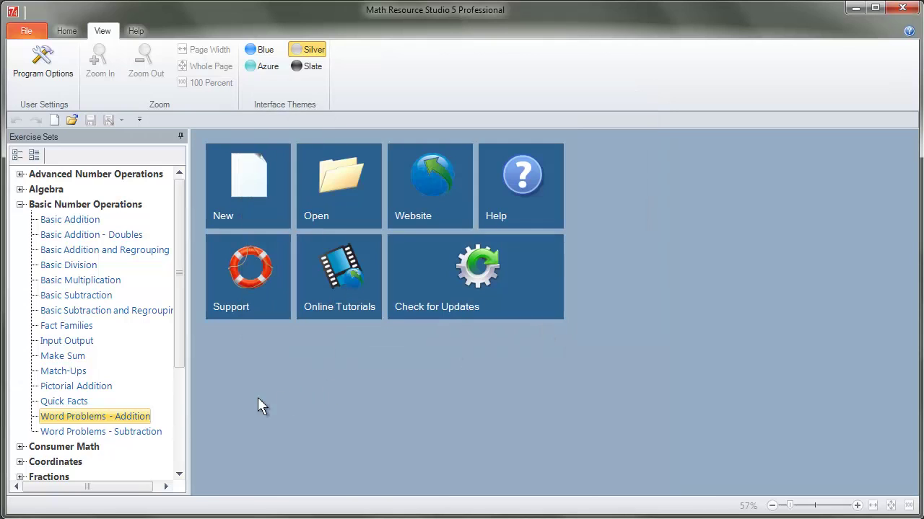
{"action": "double_click", "coordinate": [115, 418]}
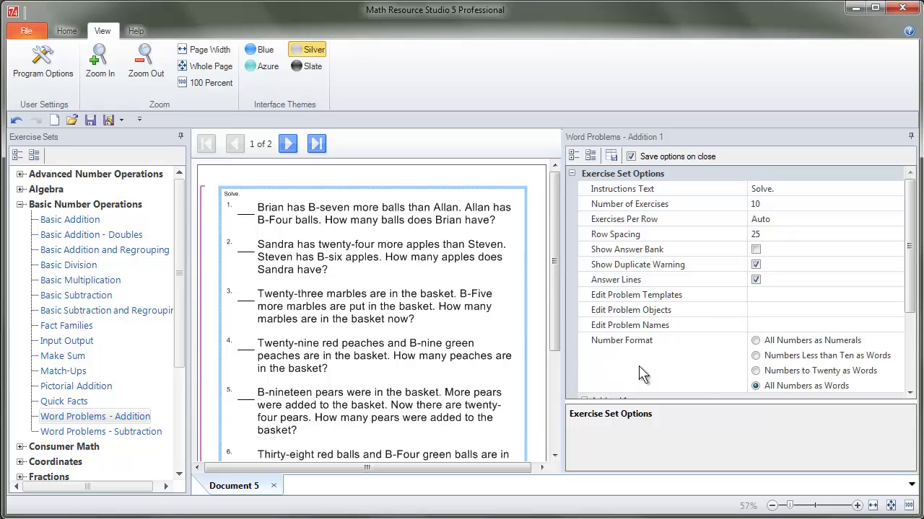
{"action": "left_click", "coordinate": [756, 357]}
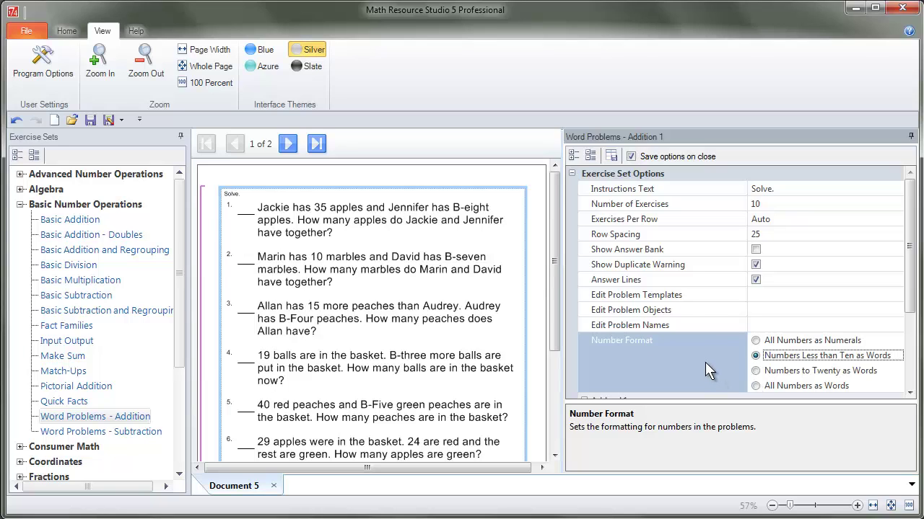
Step: Write numbers to twenty as words, regenerate the problems, and close Document 5 unsaved
{"action": "left_click", "coordinate": [755, 371]}
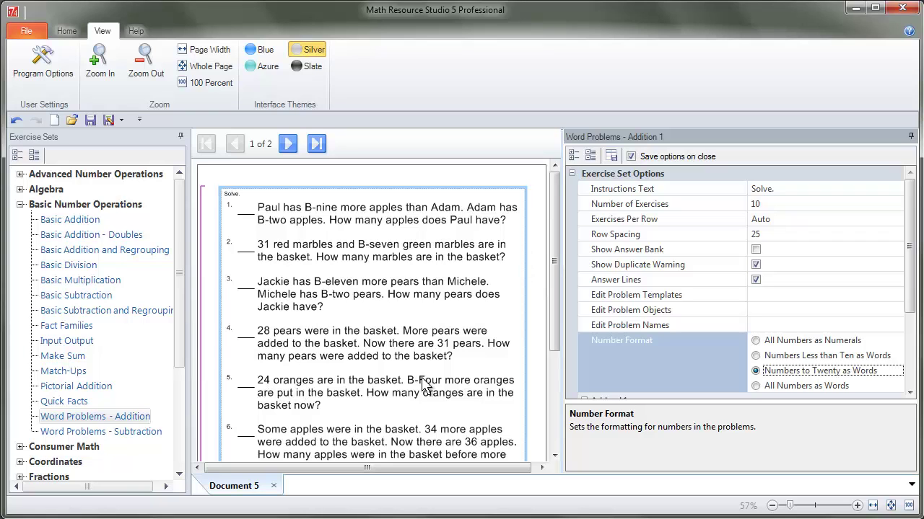
{"action": "left_click", "coordinate": [66, 30]}
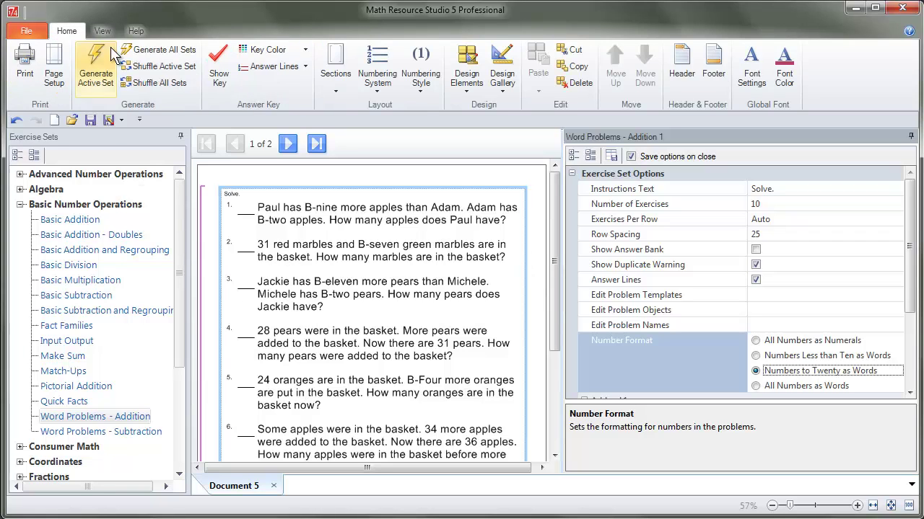
{"action": "left_click", "coordinate": [105, 83]}
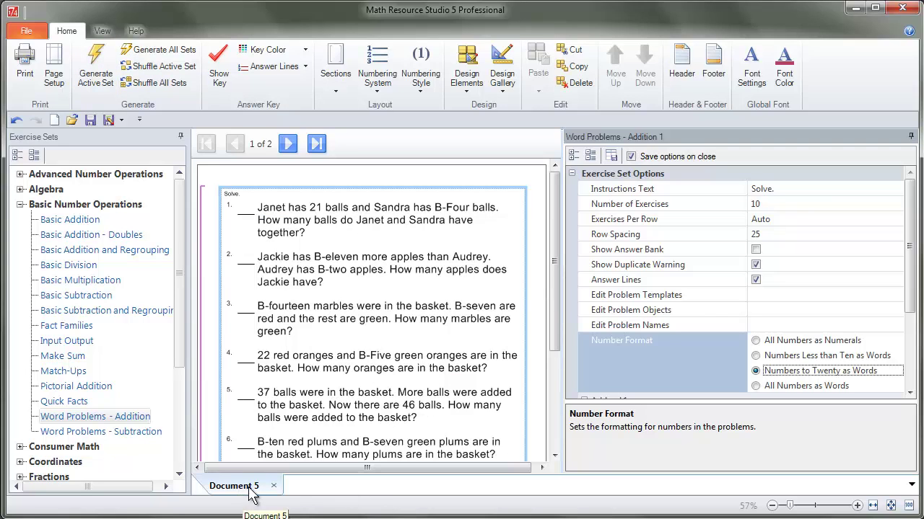
{"action": "left_click", "coordinate": [274, 487]}
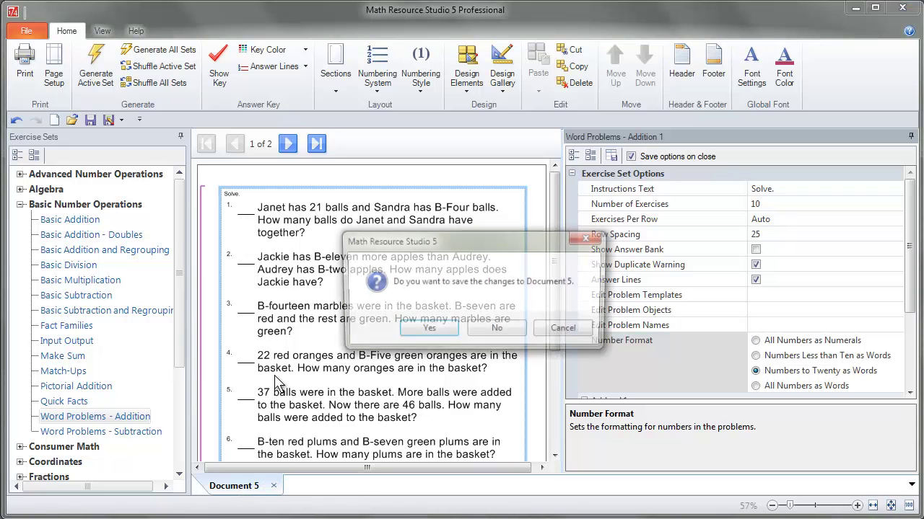
{"action": "left_click", "coordinate": [495, 332]}
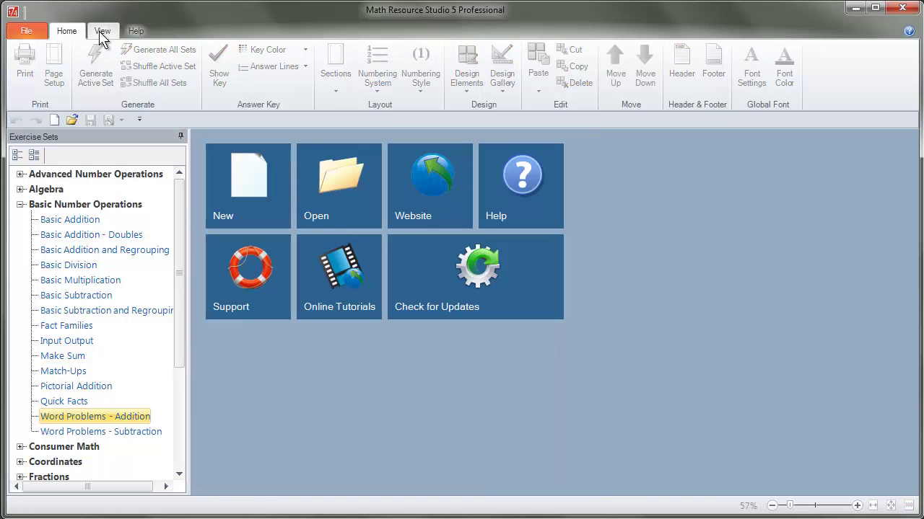
Step: Change the Program Options number words set from Alternate 2 to French
{"action": "left_click", "coordinate": [99, 33]}
{"action": "left_click", "coordinate": [45, 68]}
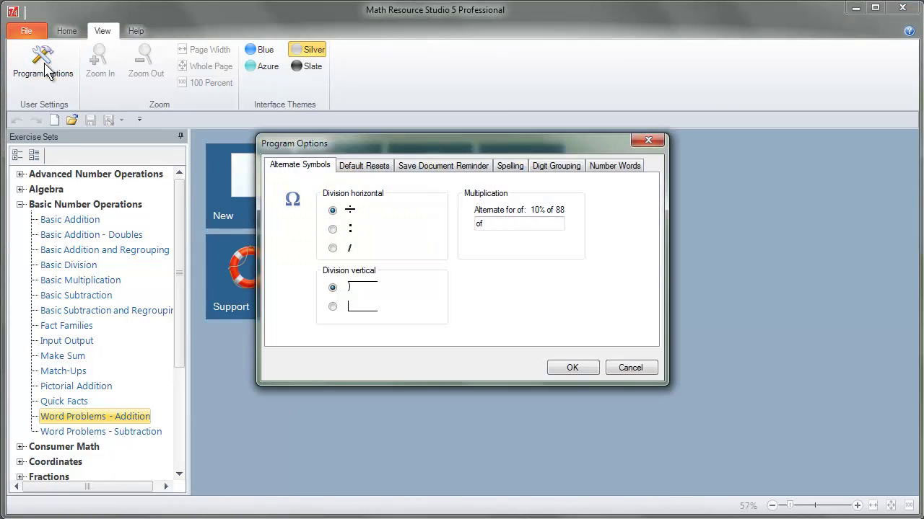
{"action": "left_click_drag", "start_coordinate": [370, 143], "coordinate": [355, 79]}
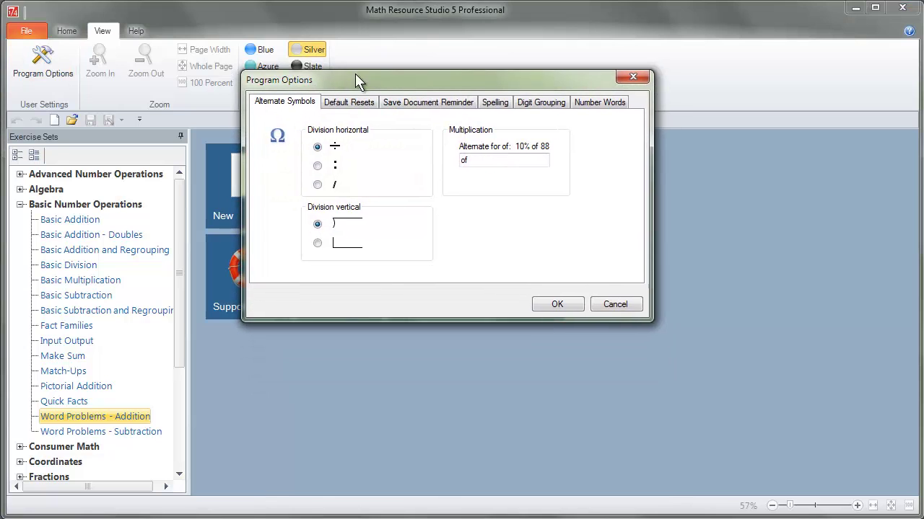
{"action": "left_click", "coordinate": [591, 103]}
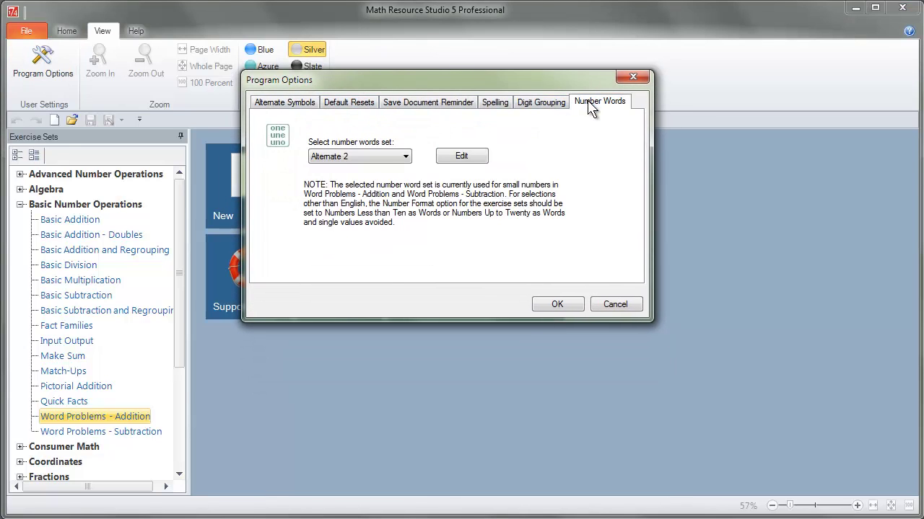
{"action": "left_click", "coordinate": [406, 162]}
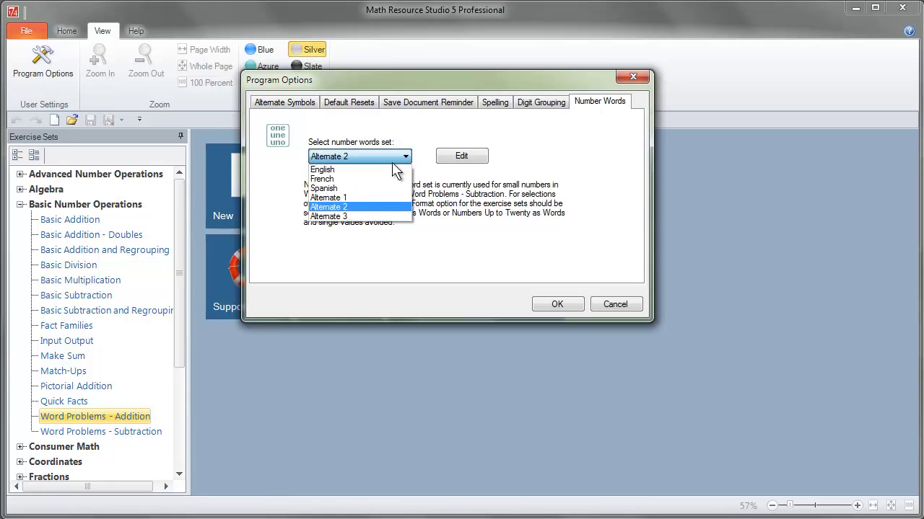
{"action": "left_click", "coordinate": [374, 180]}
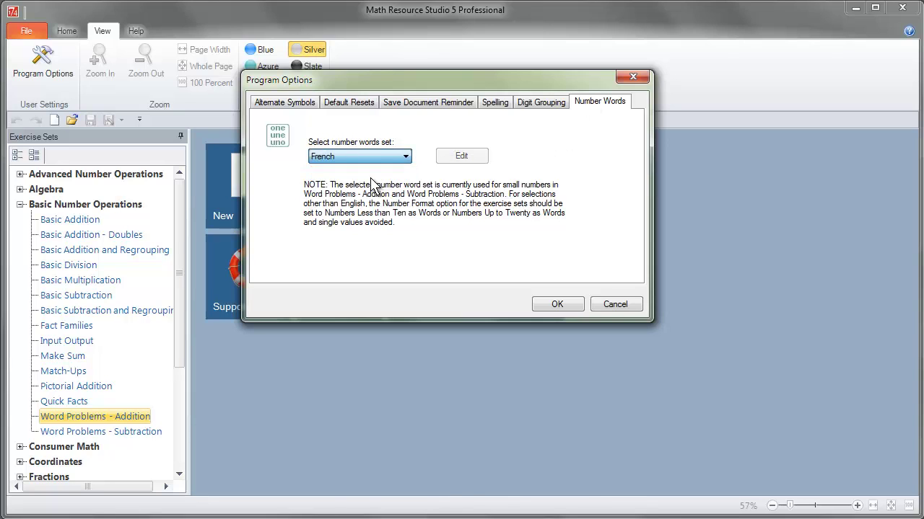
{"action": "left_click", "coordinate": [541, 306]}
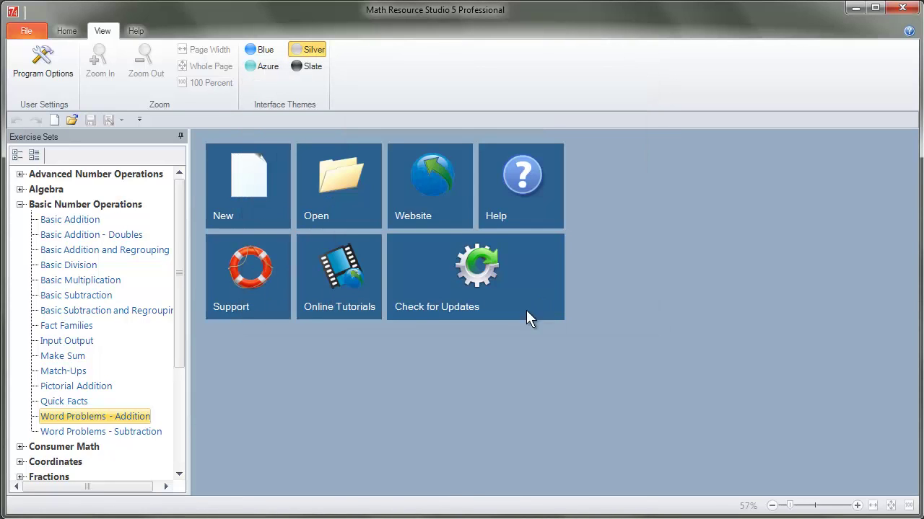
Step: Create a Word Problems - Addition worksheet with all numbers written as French words
{"action": "double_click", "coordinate": [93, 420]}
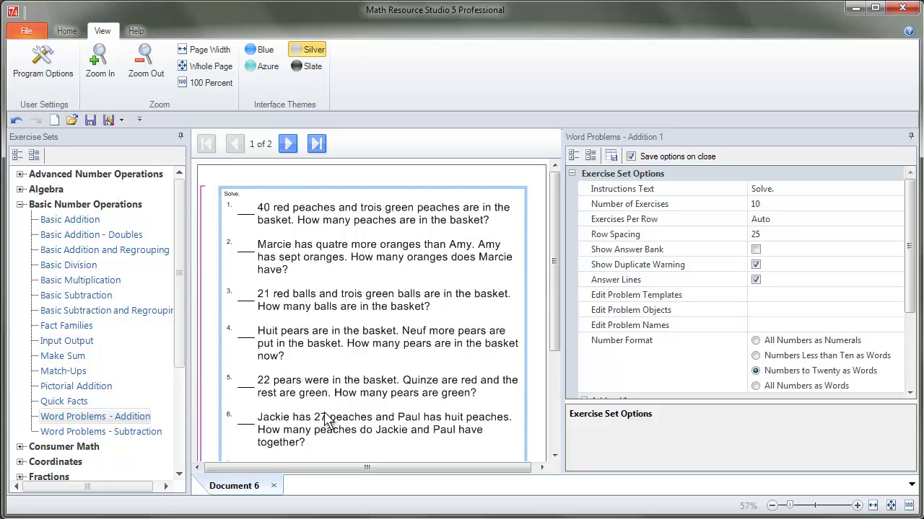
{"action": "left_click", "coordinate": [756, 386]}
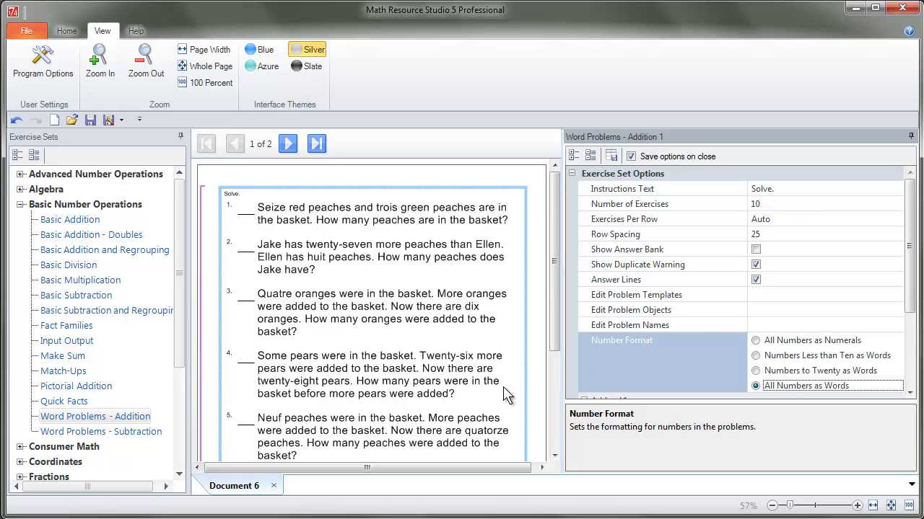
{"action": "left_click", "coordinate": [755, 371]}
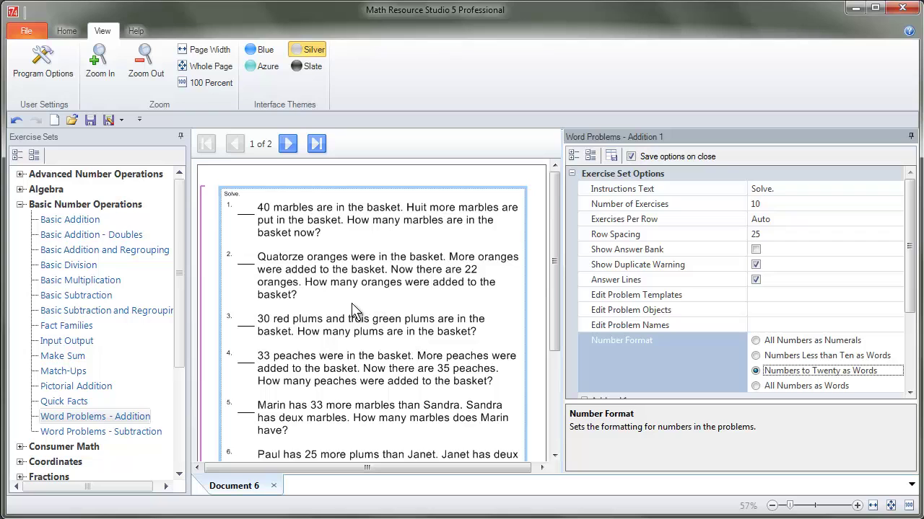
Step: Close Document 6 without saving and set the Program Options number words back to English
{"action": "left_click", "coordinate": [276, 489]}
{"action": "left_click", "coordinate": [482, 332]}
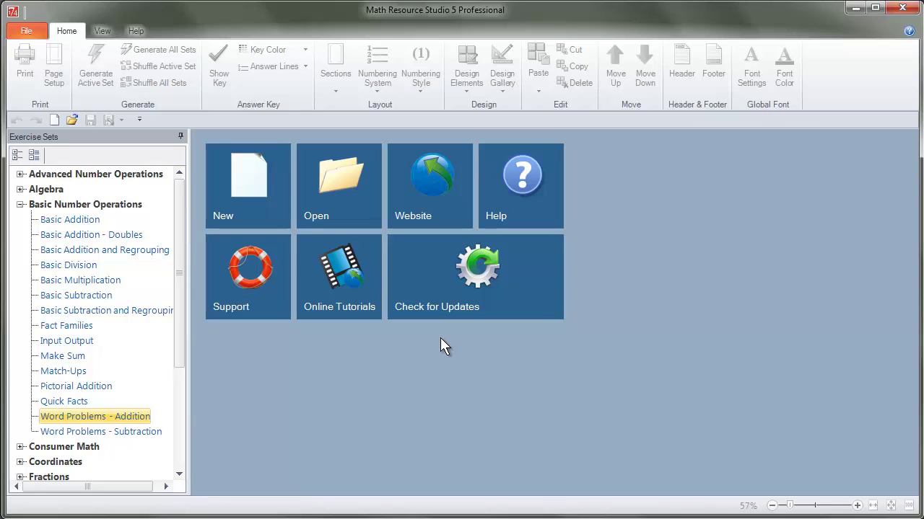
{"action": "left_click", "coordinate": [104, 34]}
{"action": "left_click", "coordinate": [49, 65]}
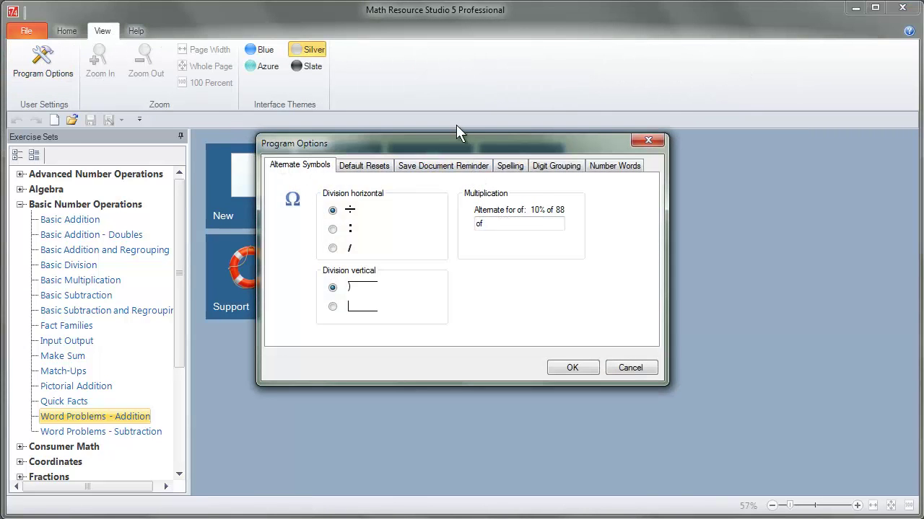
{"action": "left_click_drag", "start_coordinate": [459, 143], "coordinate": [463, 90]}
{"action": "left_click", "coordinate": [616, 113]}
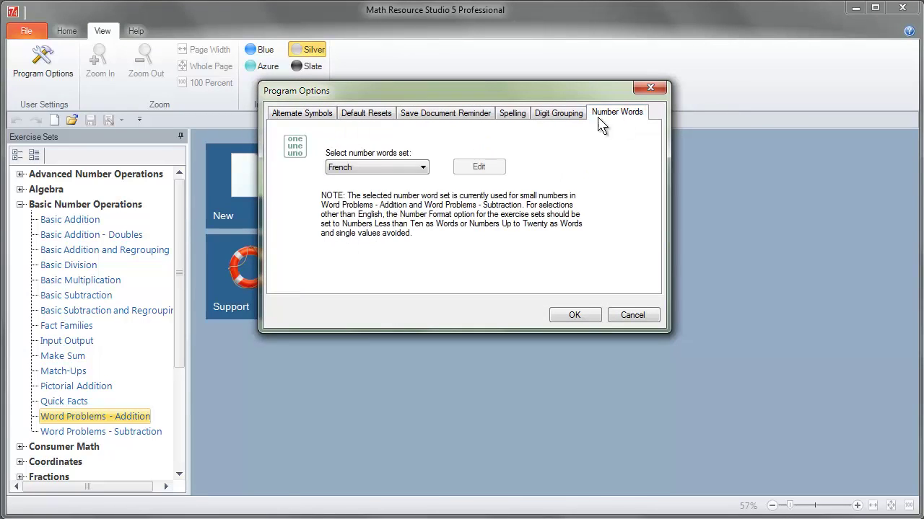
{"action": "left_click", "coordinate": [425, 167]}
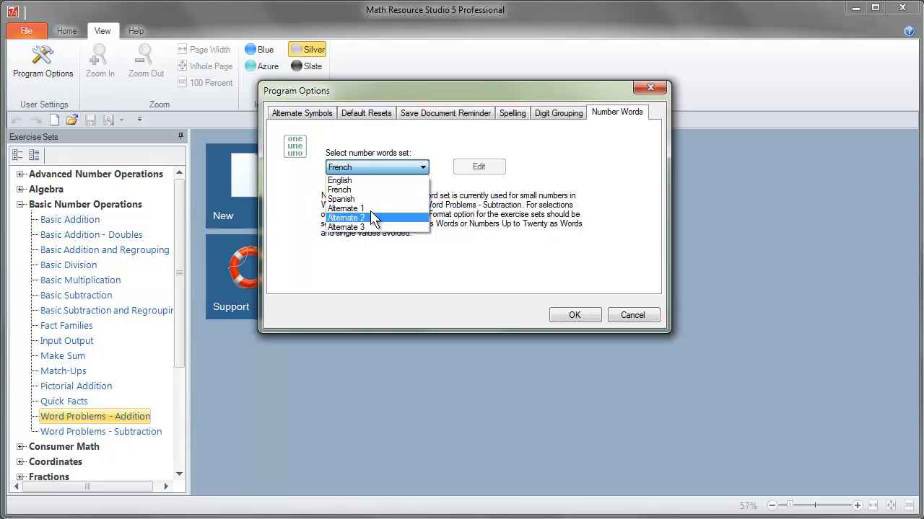
{"action": "left_click", "coordinate": [349, 182]}
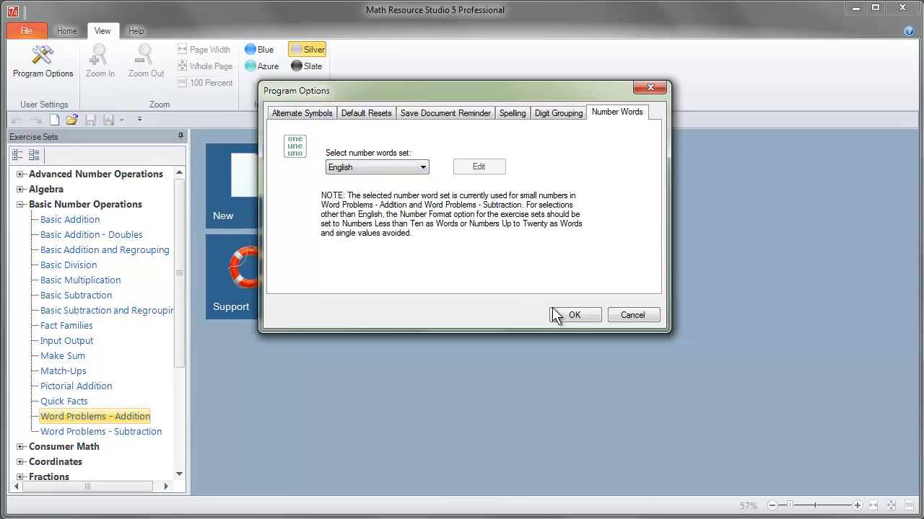